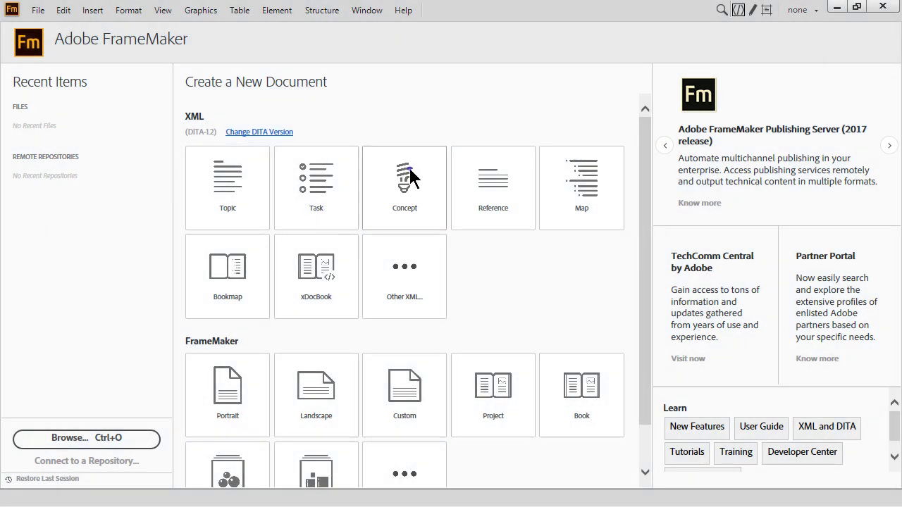
# Create a new DITA concept document (Untitled1.xml) from the XML Concept tile
pyautogui.click(409, 177)
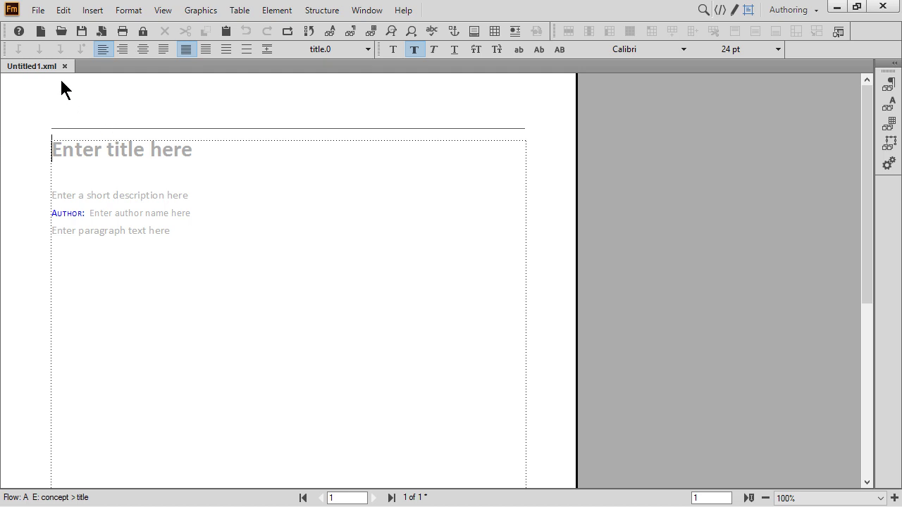
# Start Save As and create a new folder named tutorials on the C drive
pyautogui.click(39, 12)
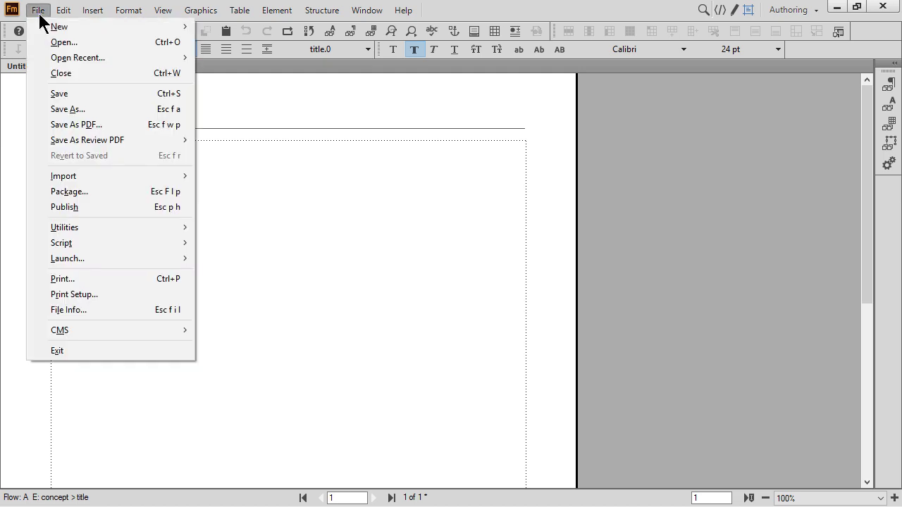
pyautogui.click(99, 109)
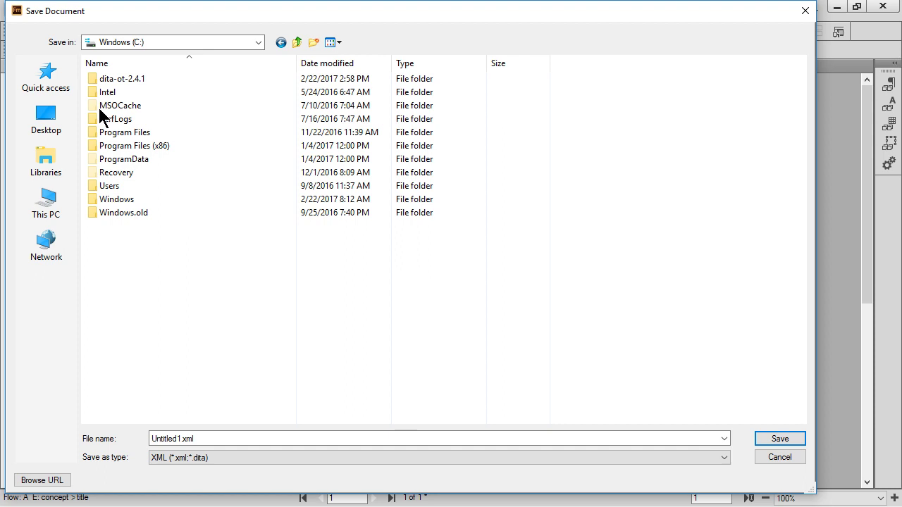
pyautogui.click(314, 43)
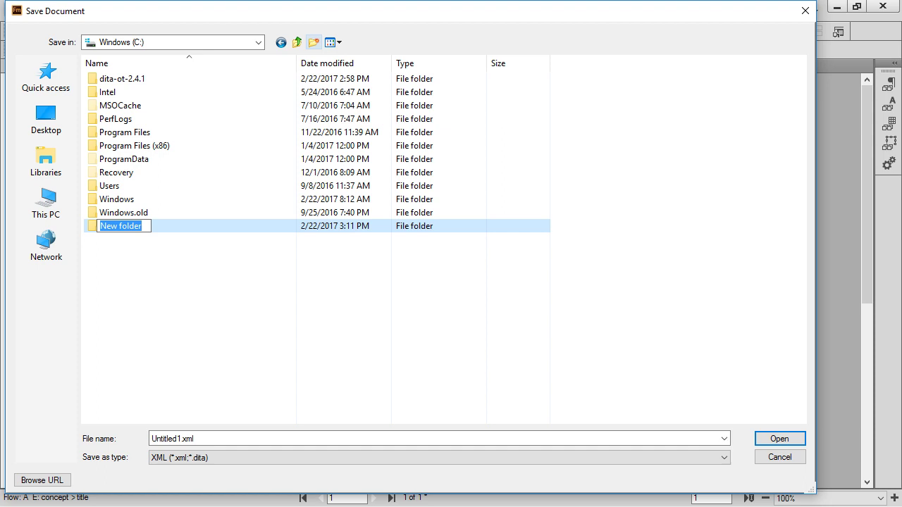
pyautogui.write('tu')
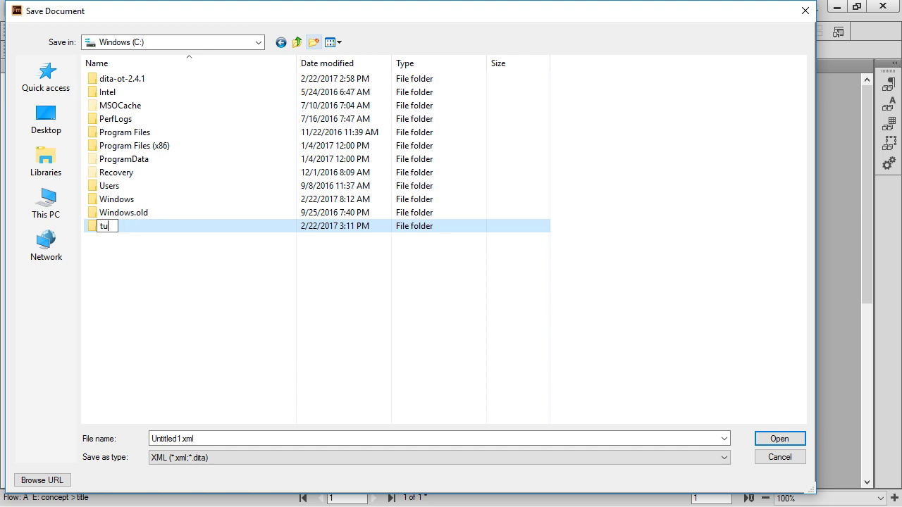
pyautogui.write('torials')
pyautogui.press('Return')
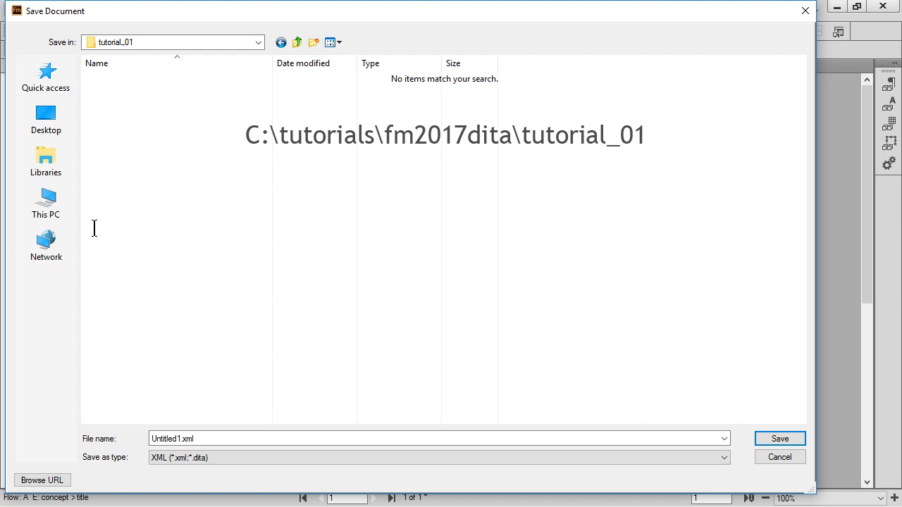
# Save the concept as c_PrintingFiles.xml in the tutorial_01 folder
pyautogui.click(211, 438)
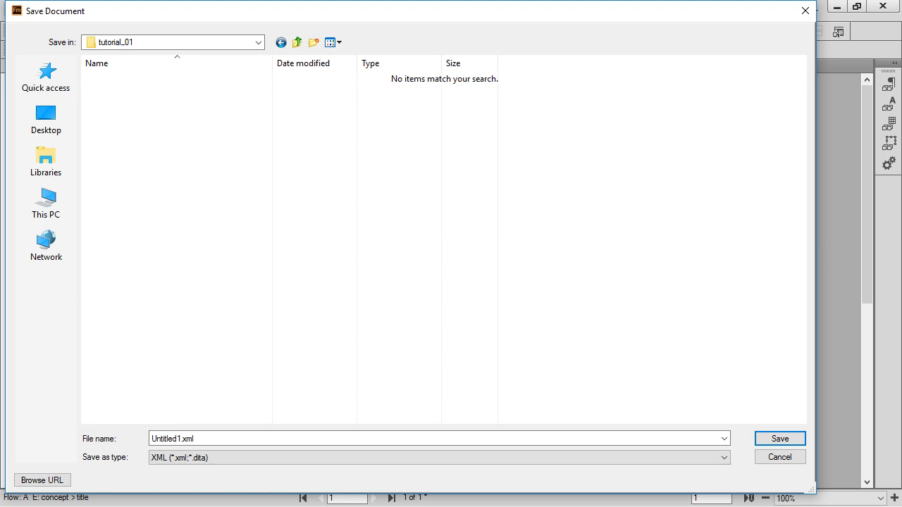
pyautogui.write('c_PrintingFiles')
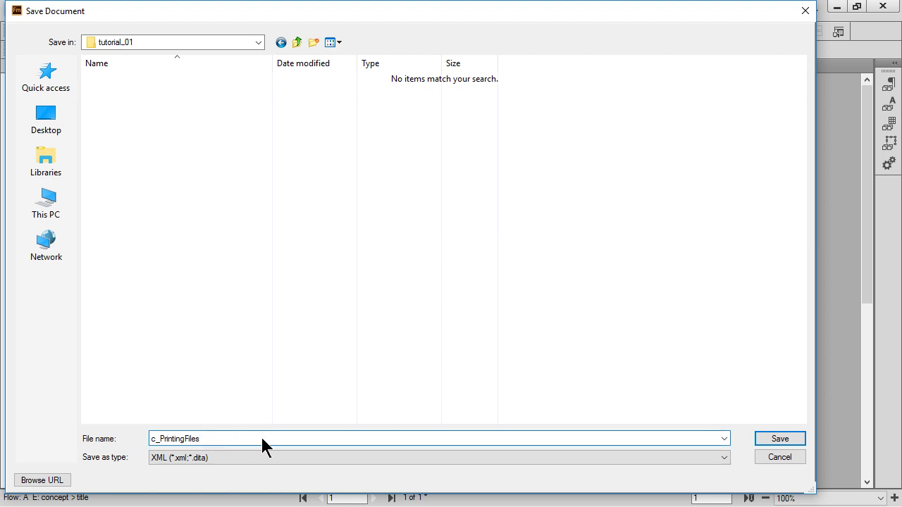
pyautogui.click(780, 440)
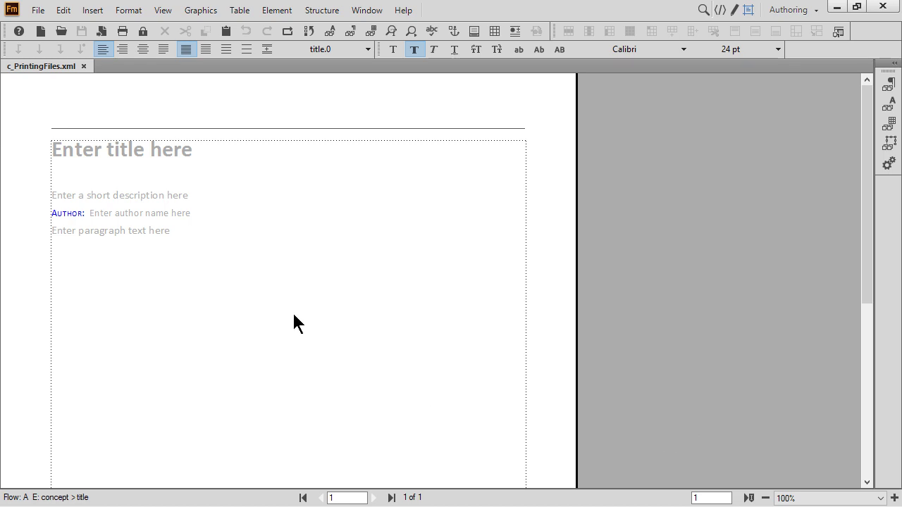
# Enter the title 'Introduction to Printing', showing element boundary tags while editing, then hiding them
pyautogui.click(163, 12)
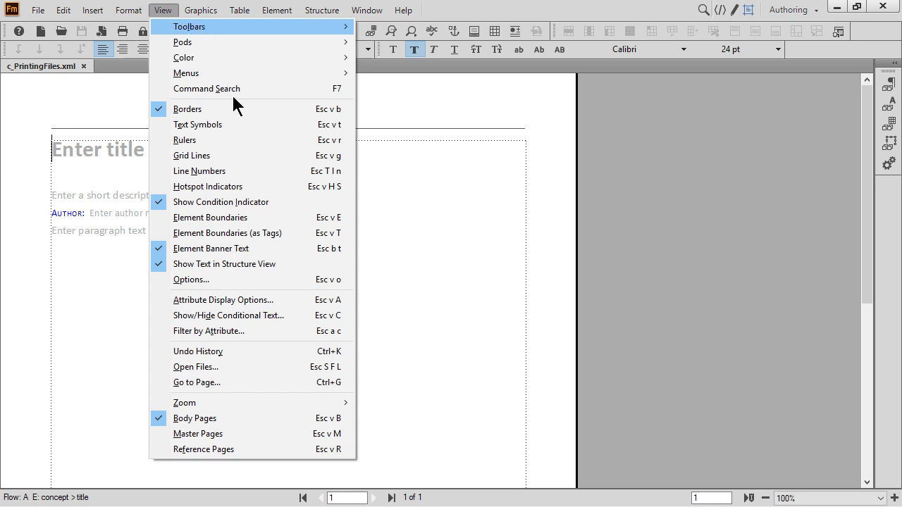
pyautogui.click(245, 234)
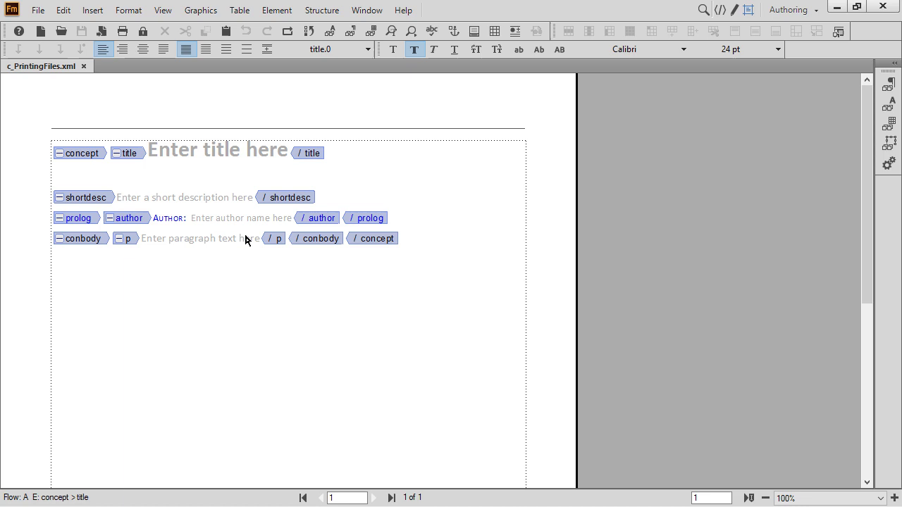
pyautogui.click(209, 150)
pyautogui.write('Introduction to Prin')
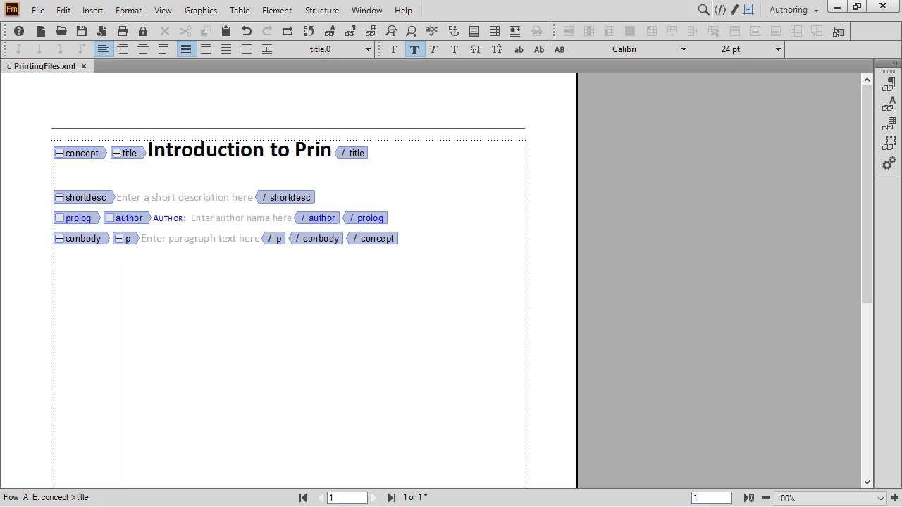
pyautogui.write('ting')
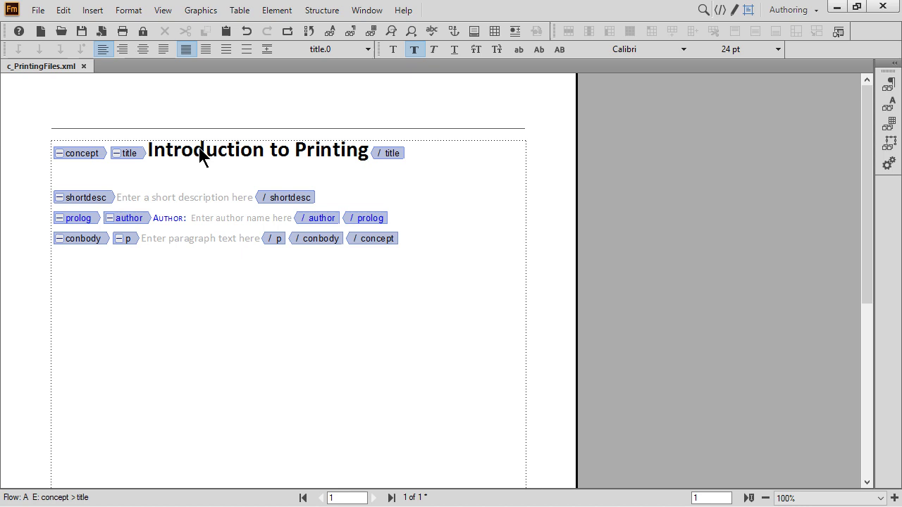
pyautogui.click(162, 11)
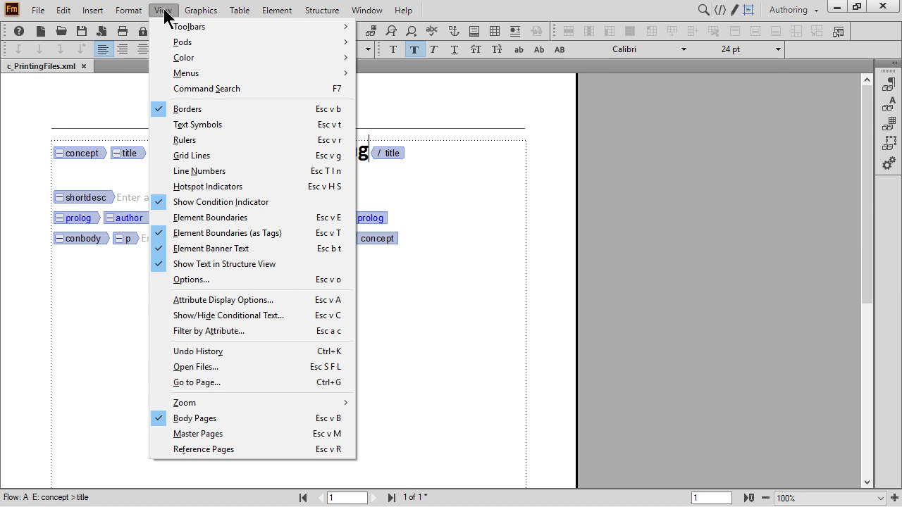
pyautogui.click(268, 233)
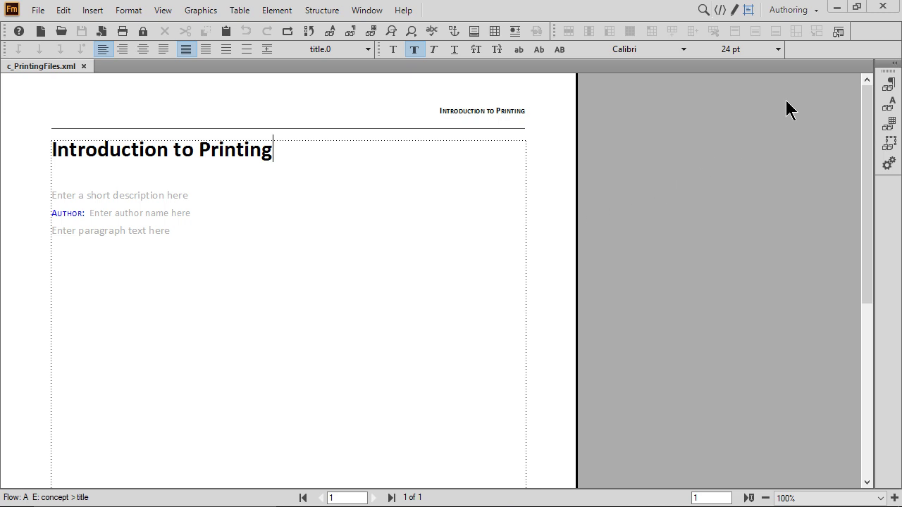
# Try the XML/Structured workspace, then switch to the Blank workspace
pyautogui.click(816, 12)
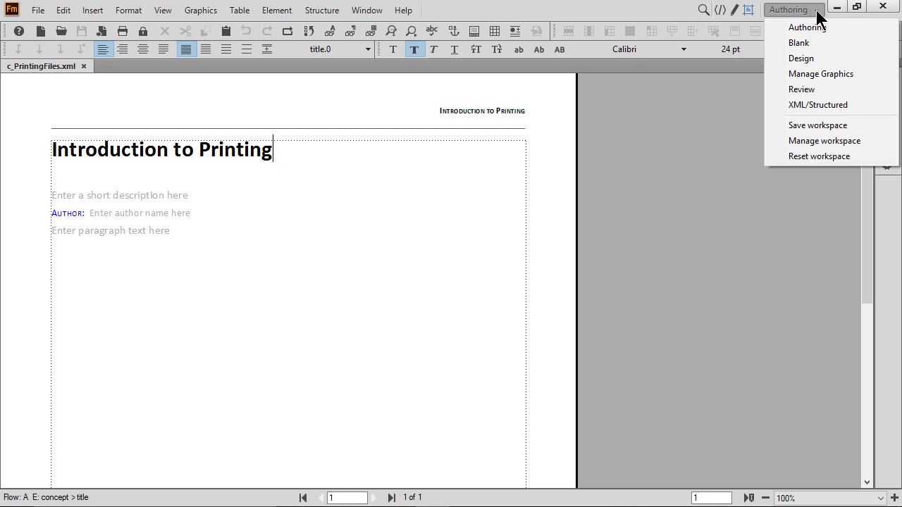
pyautogui.click(781, 105)
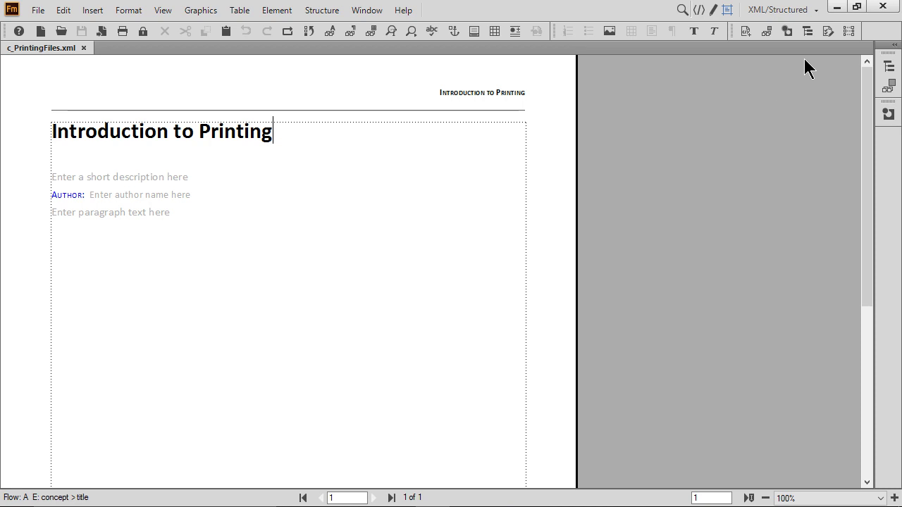
pyautogui.click(808, 12)
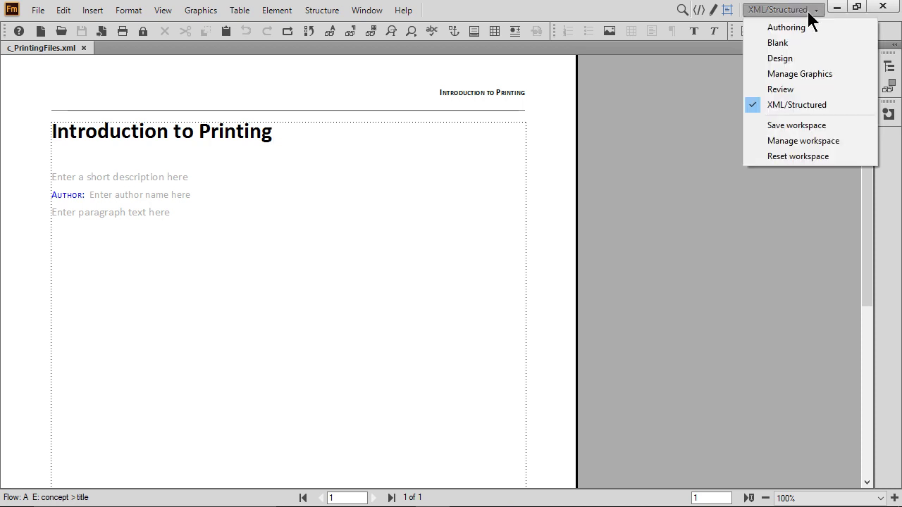
pyautogui.click(778, 43)
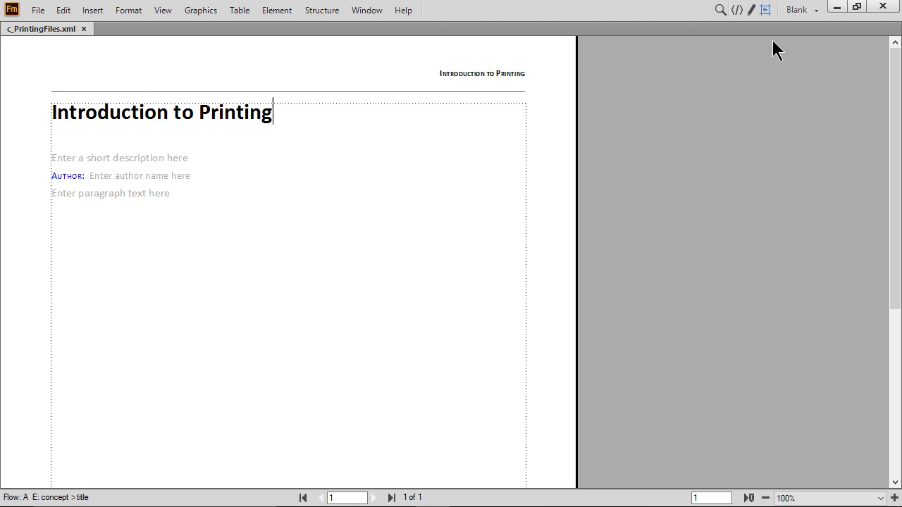
# Open Structure View, float it, then dock it at the window's right edge
pyautogui.click(313, 15)
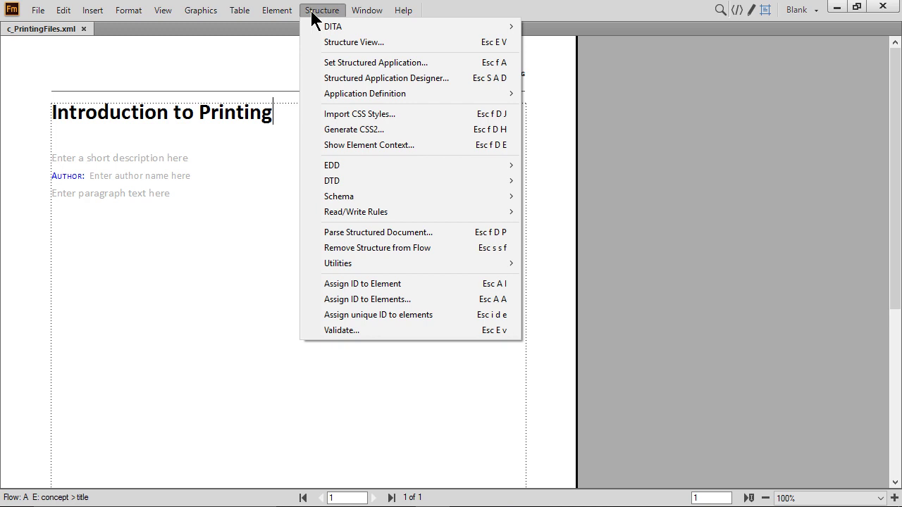
pyautogui.click(387, 45)
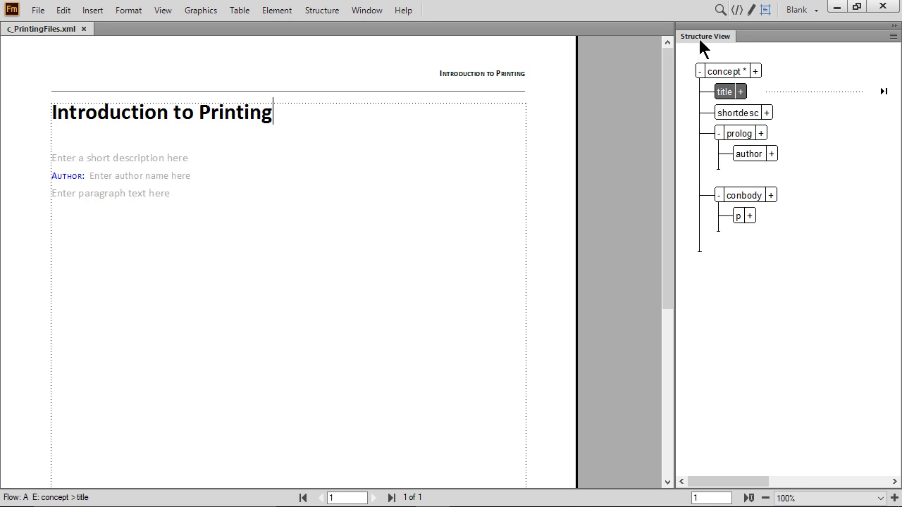
pyautogui.moveTo(708, 40)
pyautogui.mouseDown()
pyautogui.moveTo(506, 28)
pyautogui.moveTo(428, 55)
pyautogui.mouseUp()
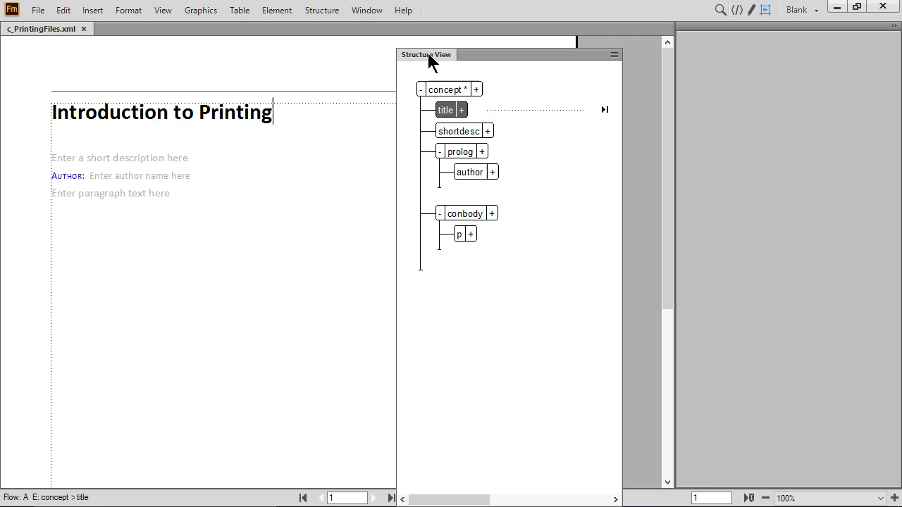
pyautogui.moveTo(428, 53); pyautogui.dragTo(429, 54)
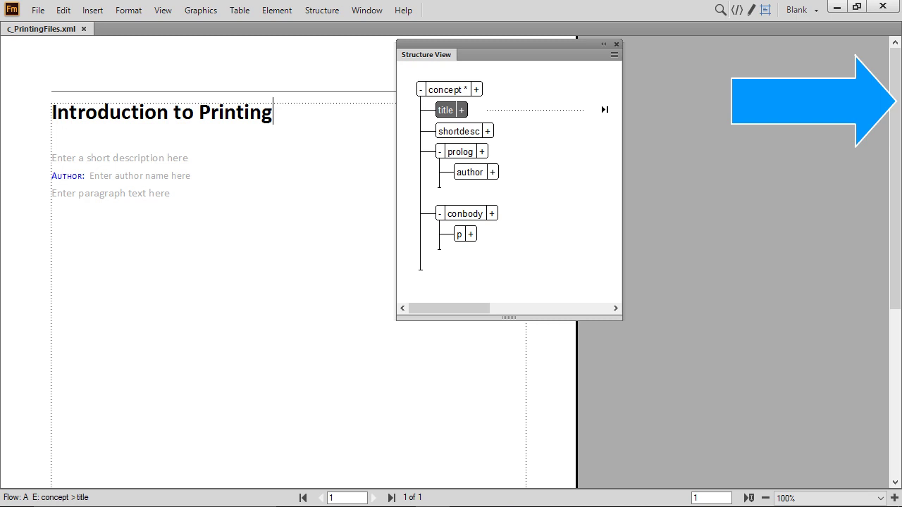
pyautogui.moveTo(458, 57)
pyautogui.mouseDown()
pyautogui.moveTo(879, 111)
pyautogui.moveTo(891, 123)
pyautogui.mouseUp()
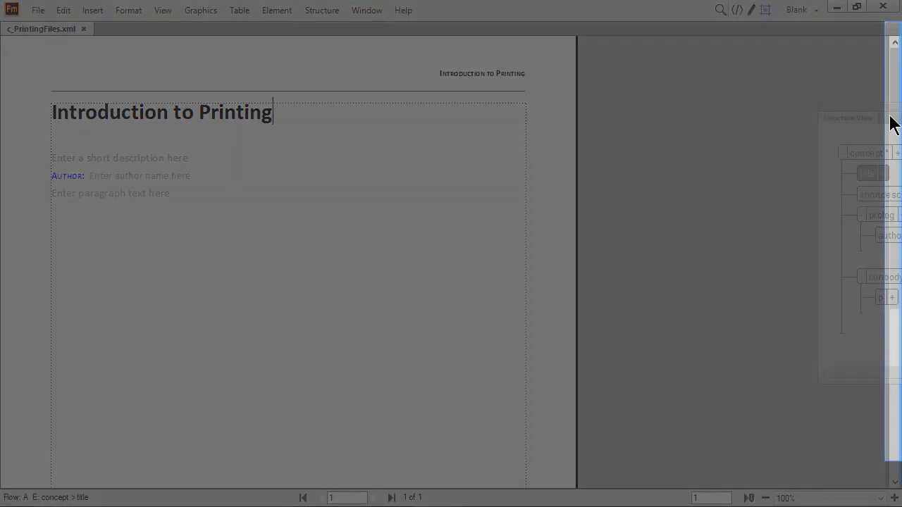
pyautogui.moveTo(890, 123); pyautogui.dragTo(890, 121)
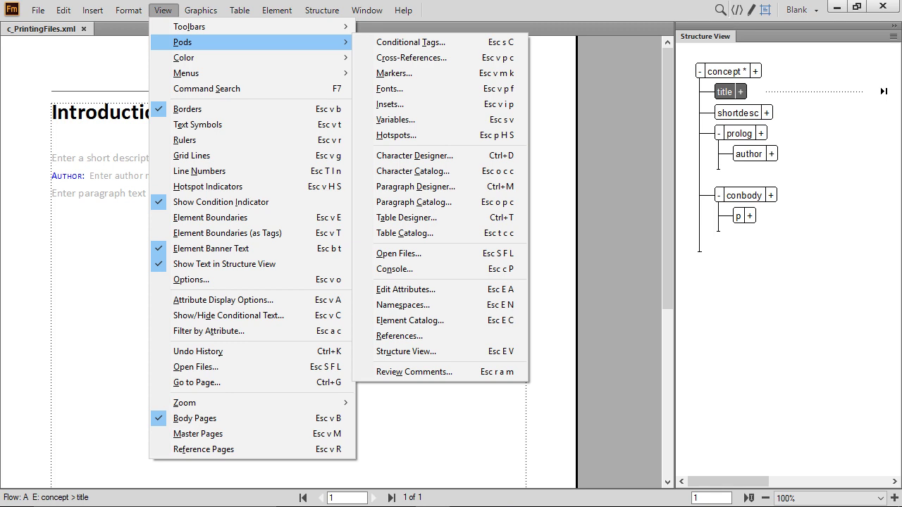
# Open the Element Catalog pod and dock it beside Structure View
pyautogui.click(410, 320)
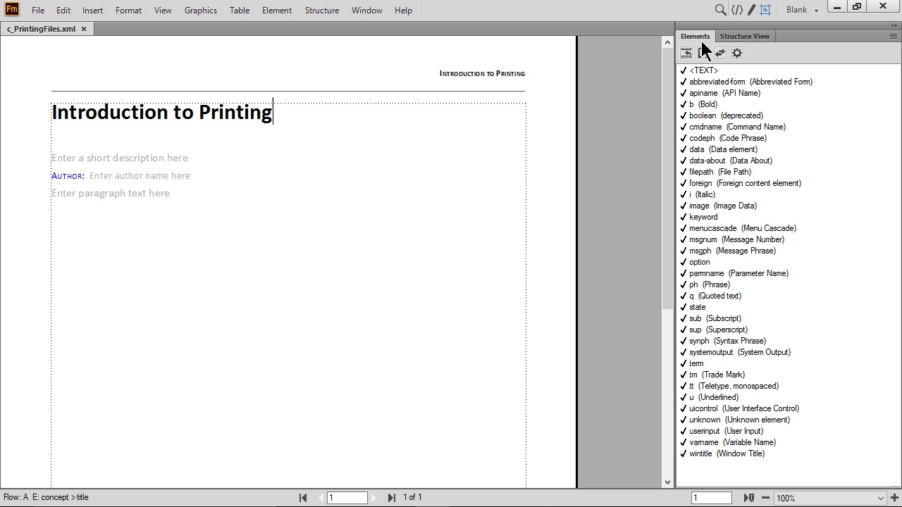
pyautogui.moveTo(688, 36); pyautogui.dragTo(419, 72)
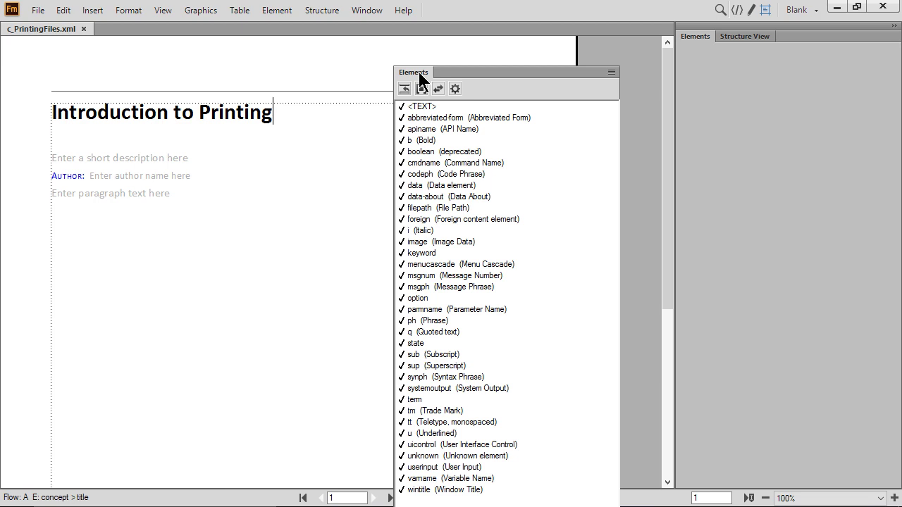
pyautogui.moveTo(419, 71); pyautogui.dragTo(665, 100)
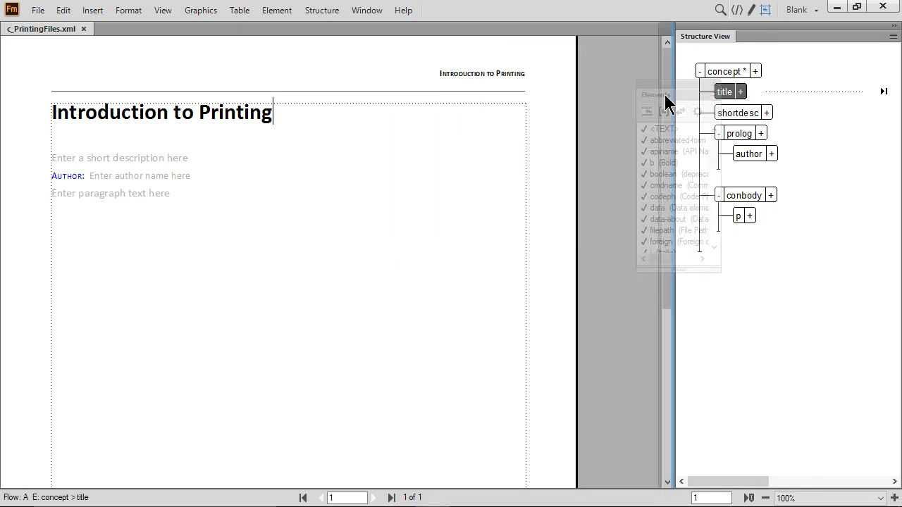
pyautogui.moveTo(665, 100); pyautogui.dragTo(666, 100)
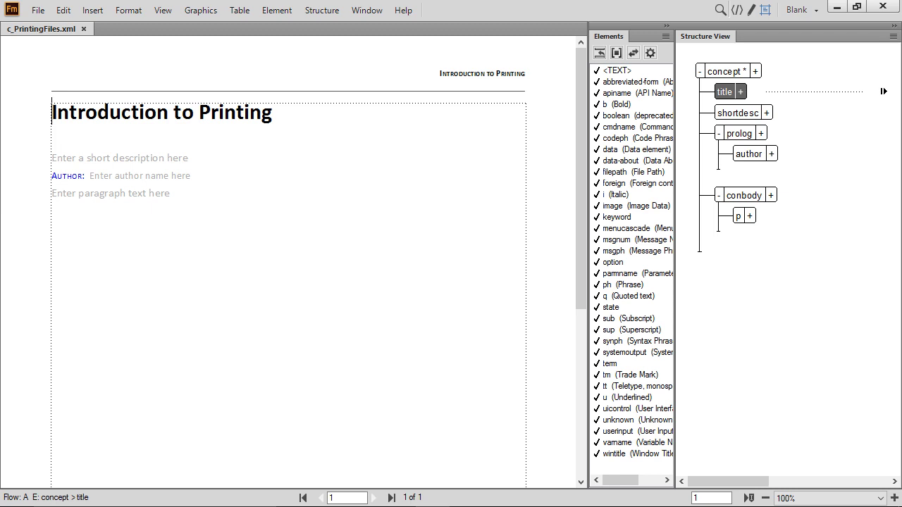
# Look at the workspace dropdown's Save workspace option, then open the Edit menu
pyautogui.click(804, 10)
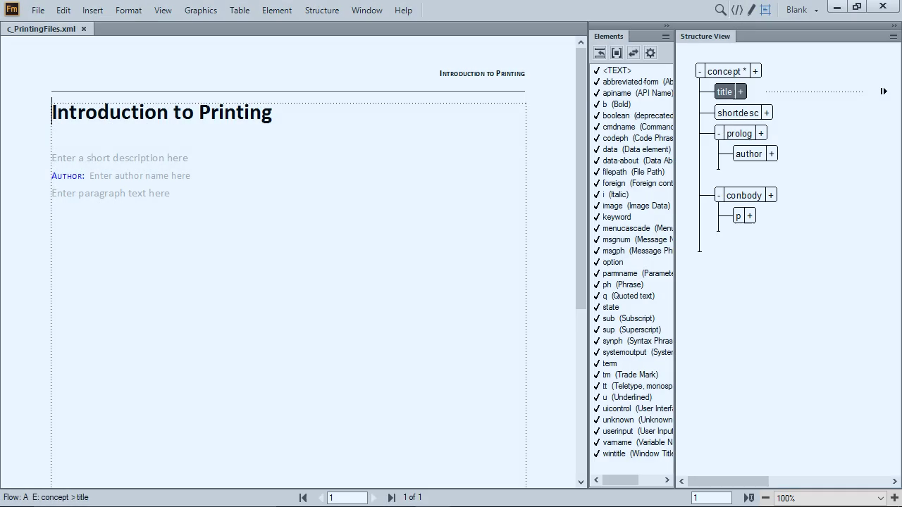
pyautogui.hotkey('alt', 'e')
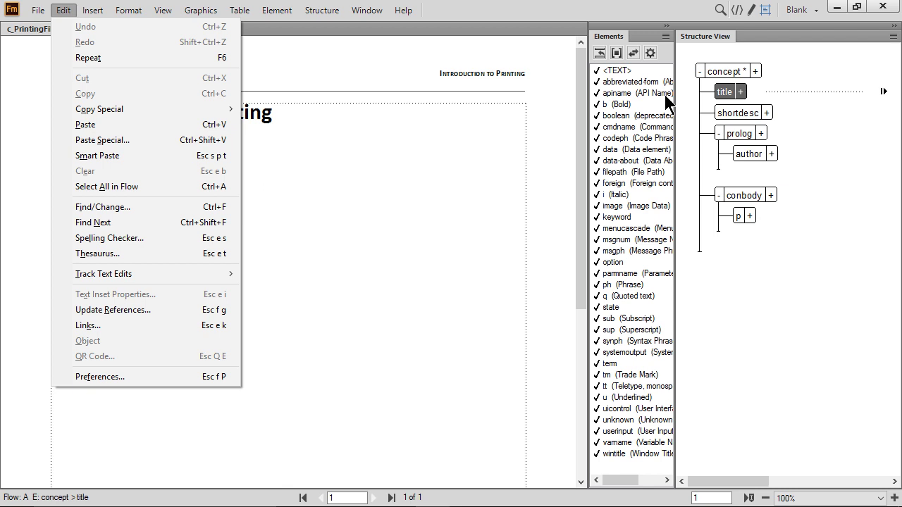
# Uncheck Automatic Backup on Save in the Global > General preferences
pyautogui.click(149, 379)
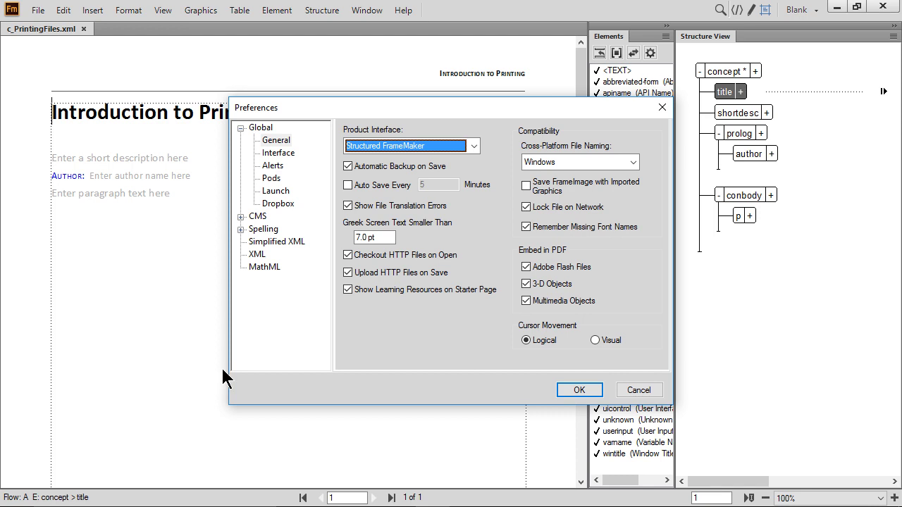
pyautogui.click(349, 169)
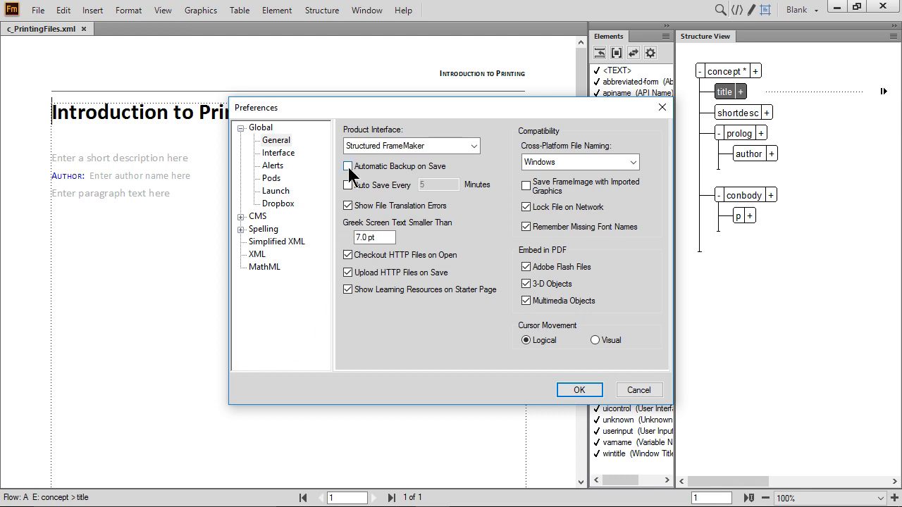
# Confirm the preference change with OK and bring up the File menu
pyautogui.click(578, 390)
pyautogui.hotkey('alt', 'f')
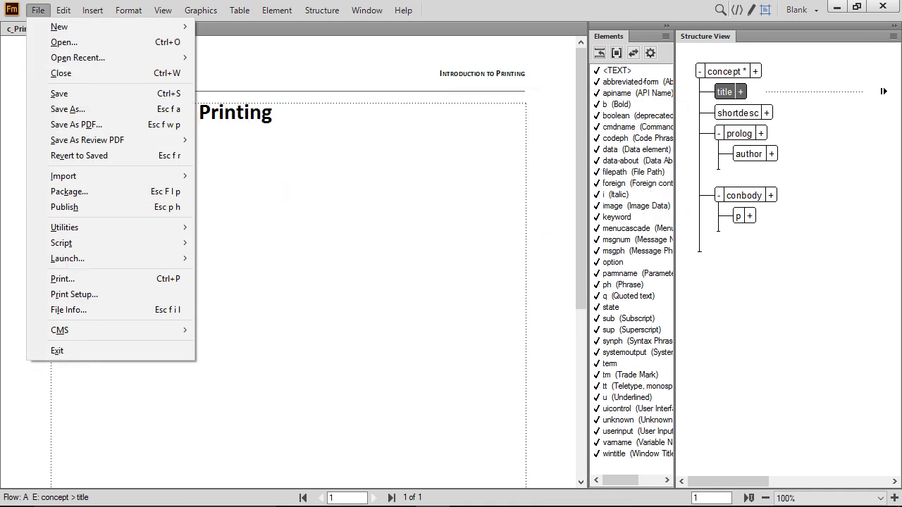